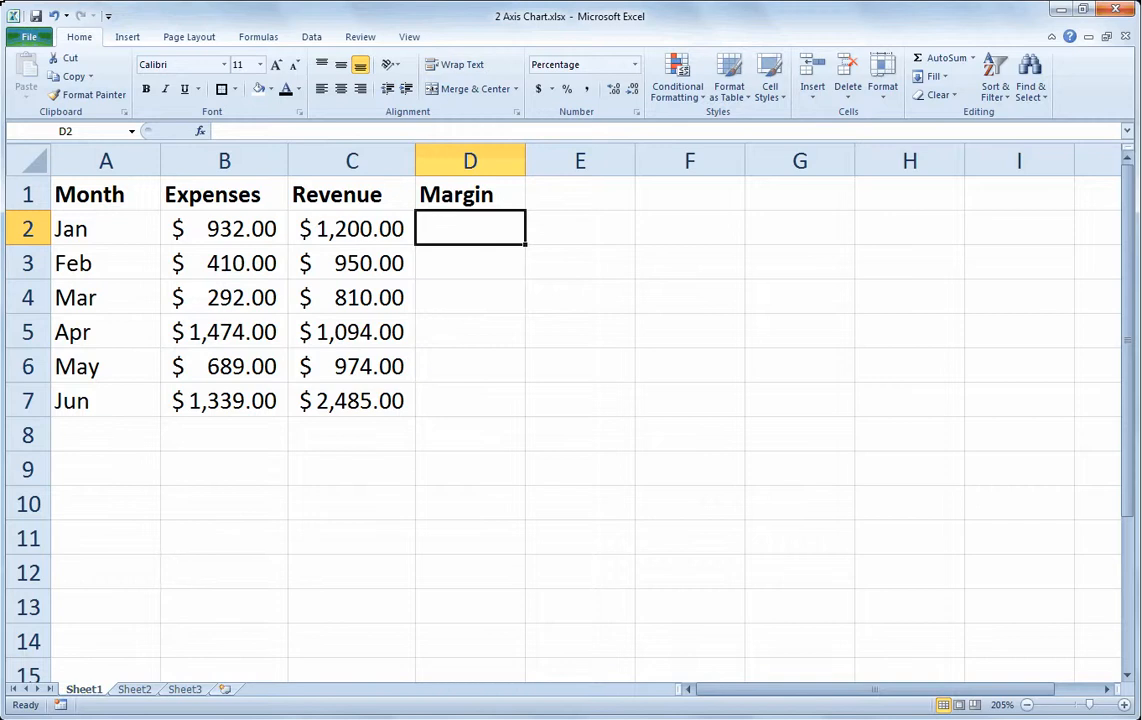
- Enter the margin formula =(C2-B2)/B2 in D2 and fill it down through D7
{"action": "type", "text": "="}
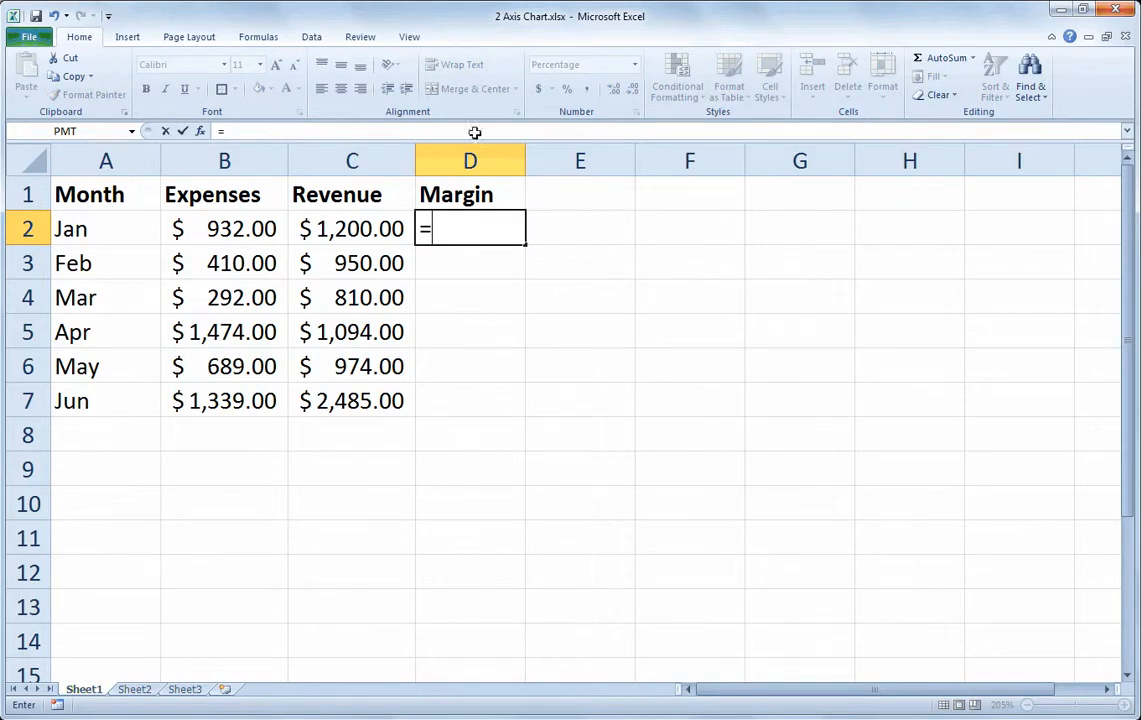
{"action": "type", "text": "("}
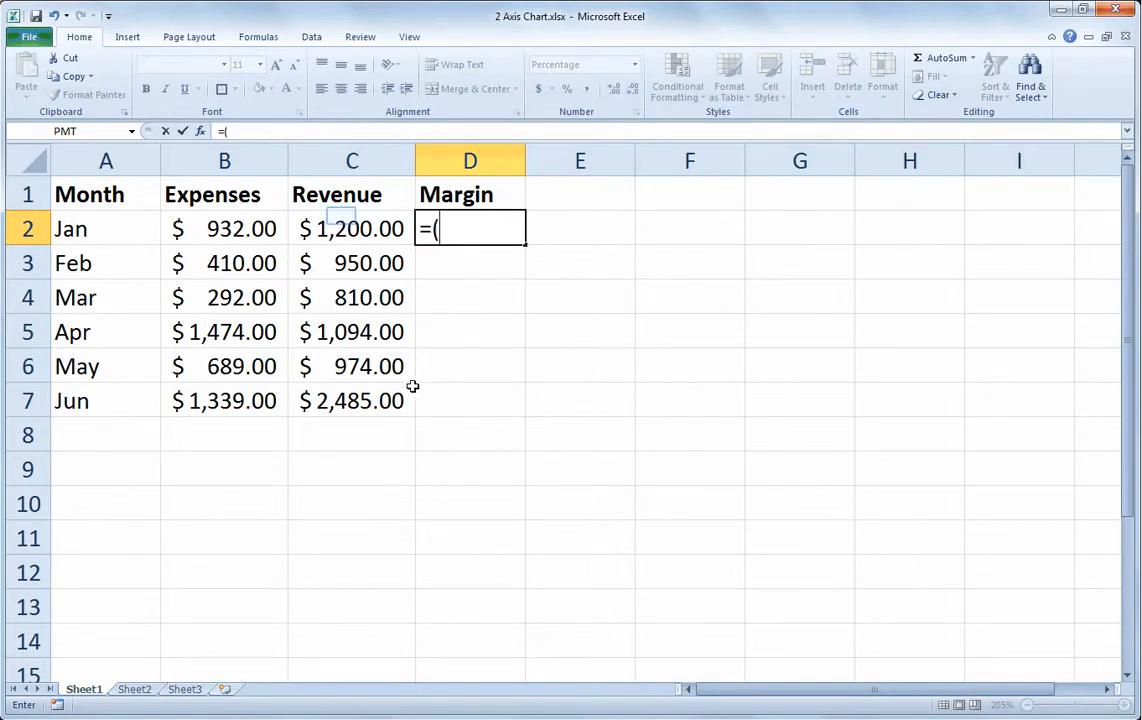
{"action": "left_click", "coordinate": [341, 216]}
{"action": "type", "text": "-"}
{"action": "left_click", "coordinate": [221, 234]}
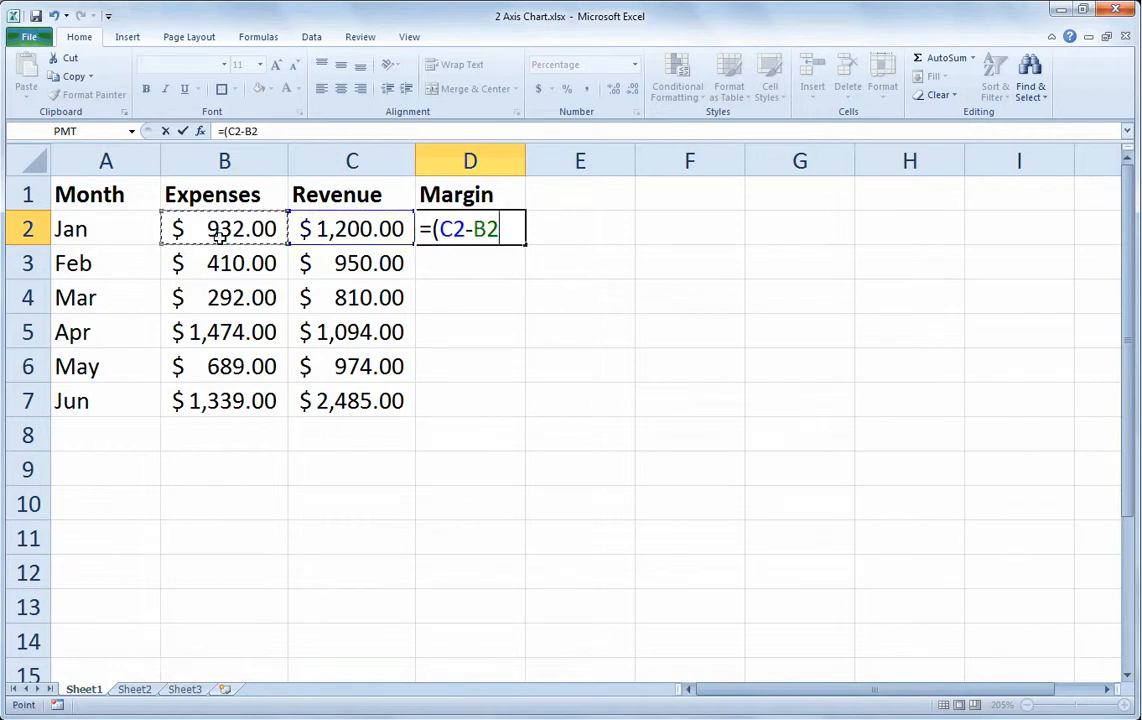
{"action": "type", "text": ")/"}
{"action": "left_click", "coordinate": [240, 232]}
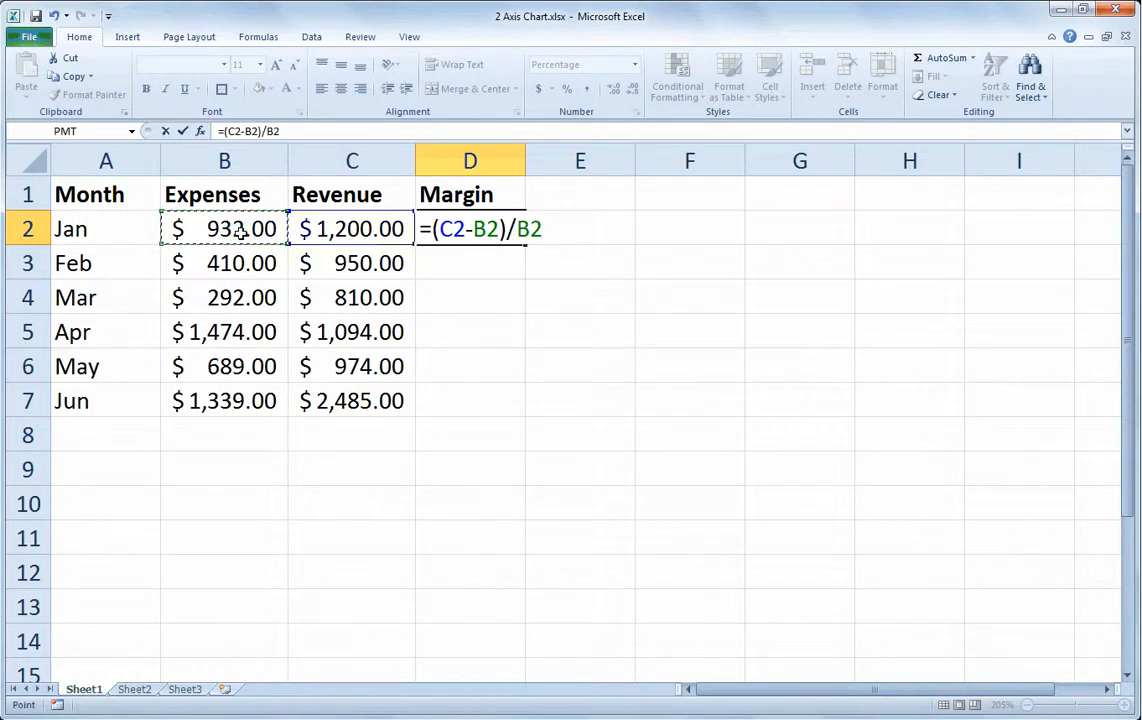
{"action": "key", "text": "Return"}
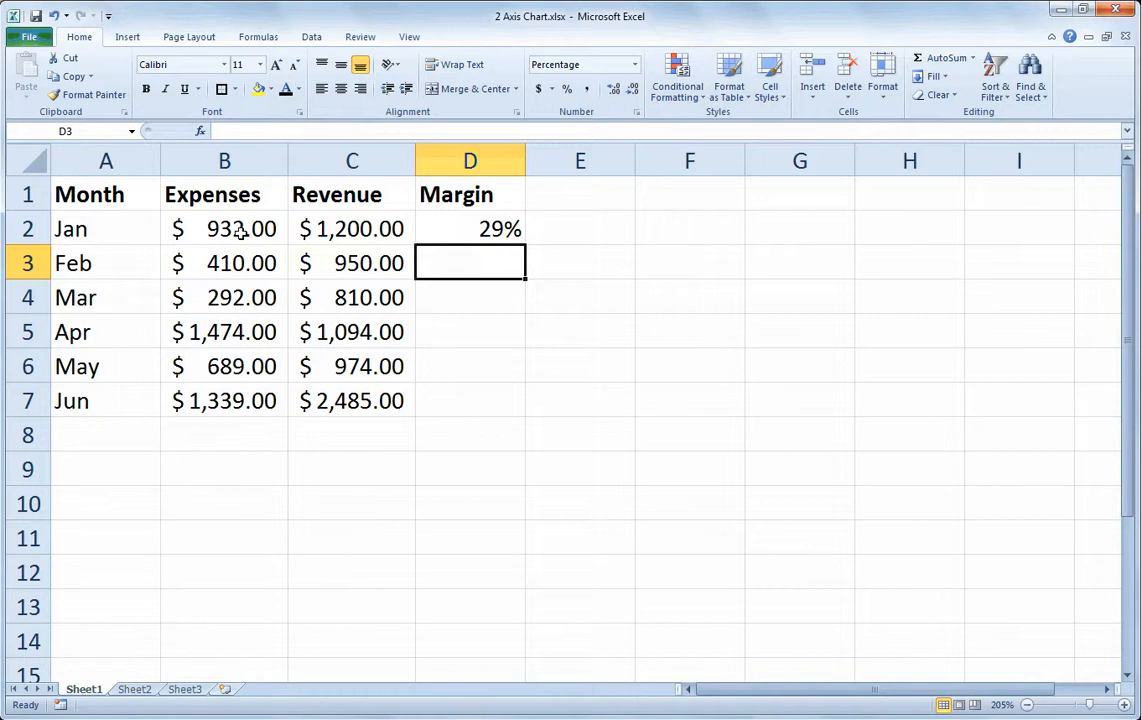
{"action": "key", "text": "Up"}
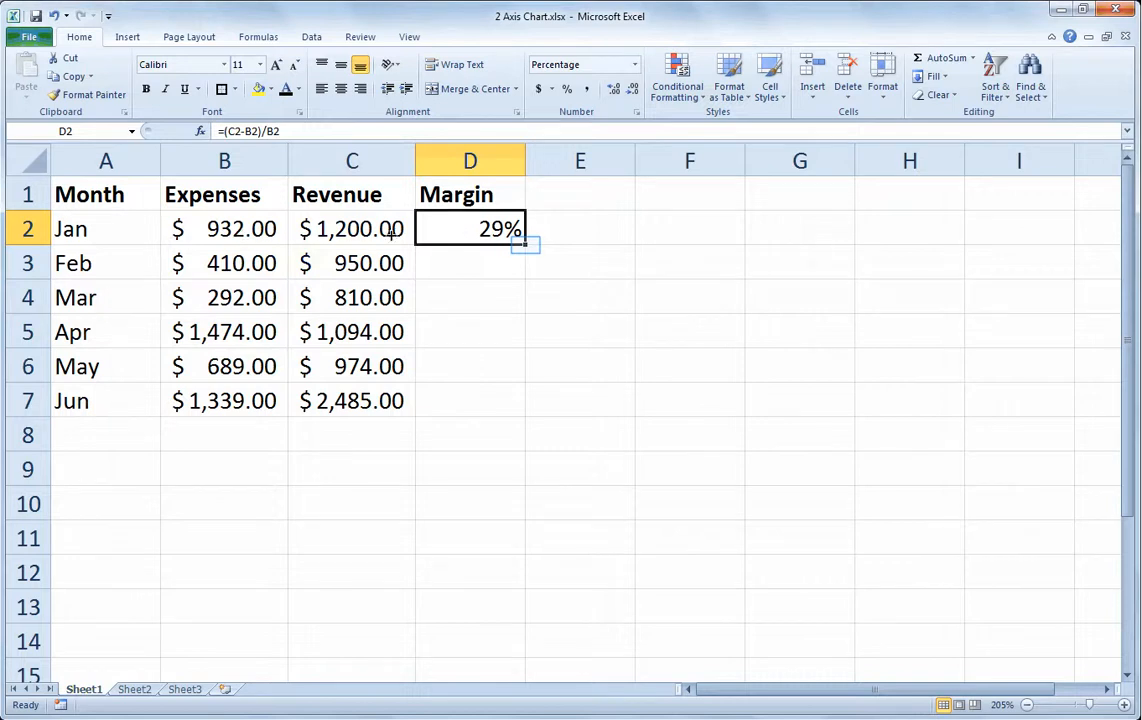
{"action": "double_click", "coordinate": [526, 245]}
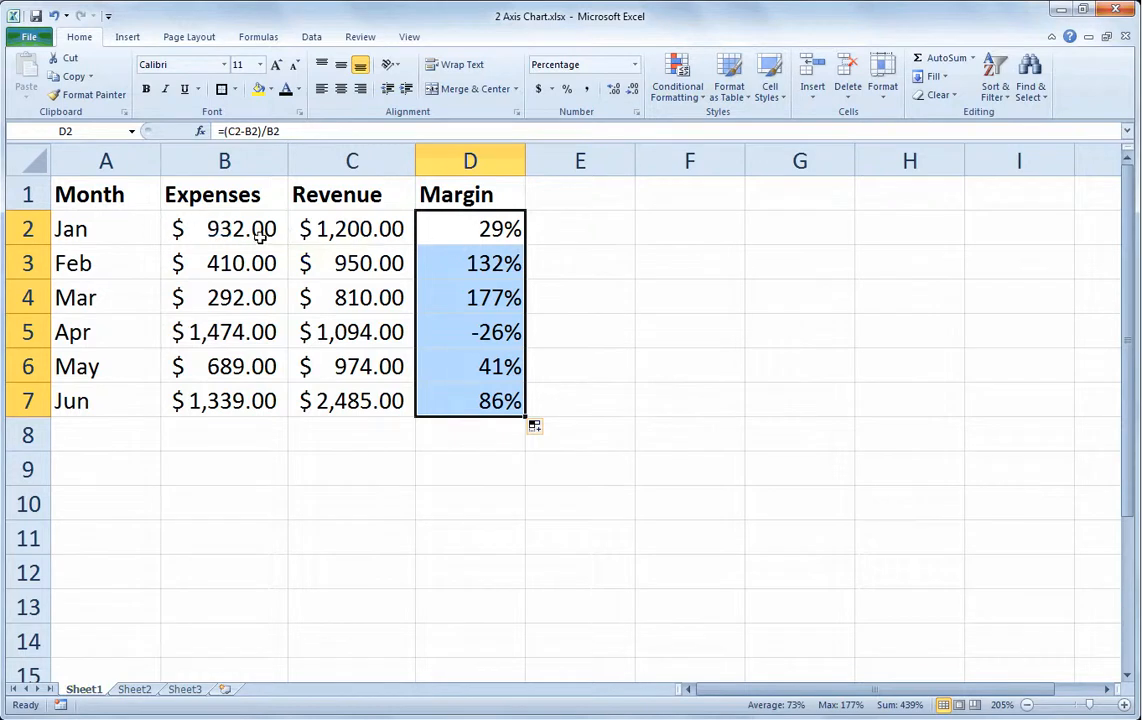
- Insert a 2-D clustered column chart of the monthly data table and fit it beside the table, over about E2:L16
{"action": "left_click", "coordinate": [216, 228]}
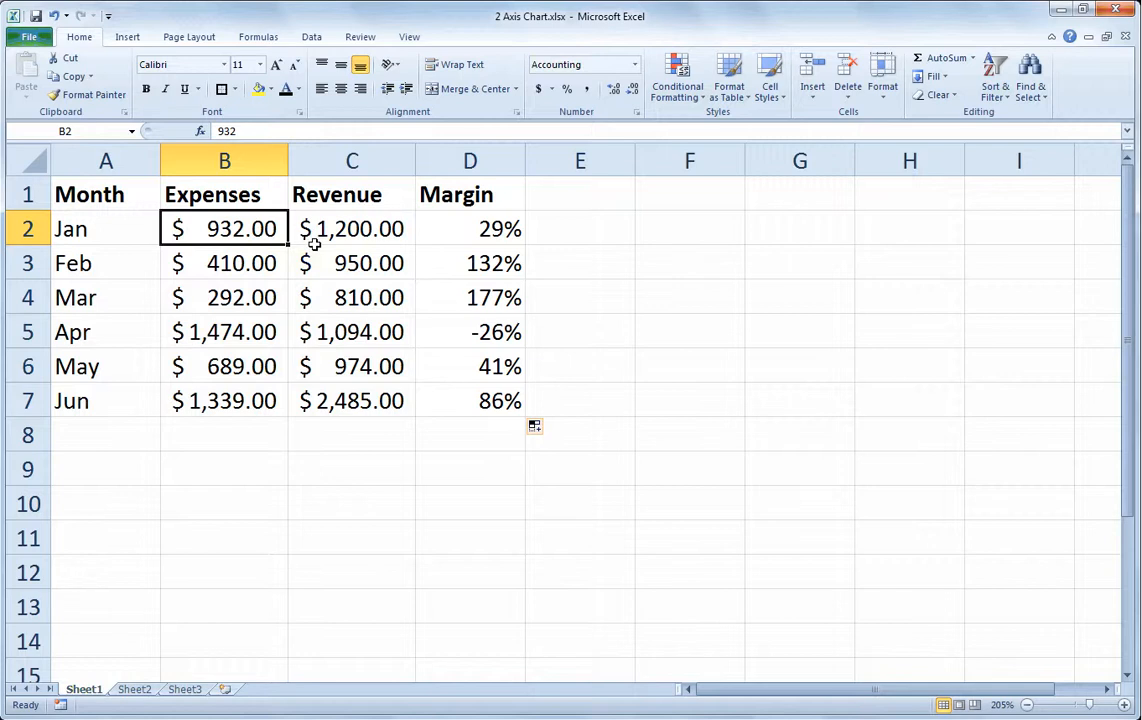
{"action": "scroll", "coordinate": [314, 243], "scroll_direction": "down", "scroll_amount": 3, "text": "ctrl"}
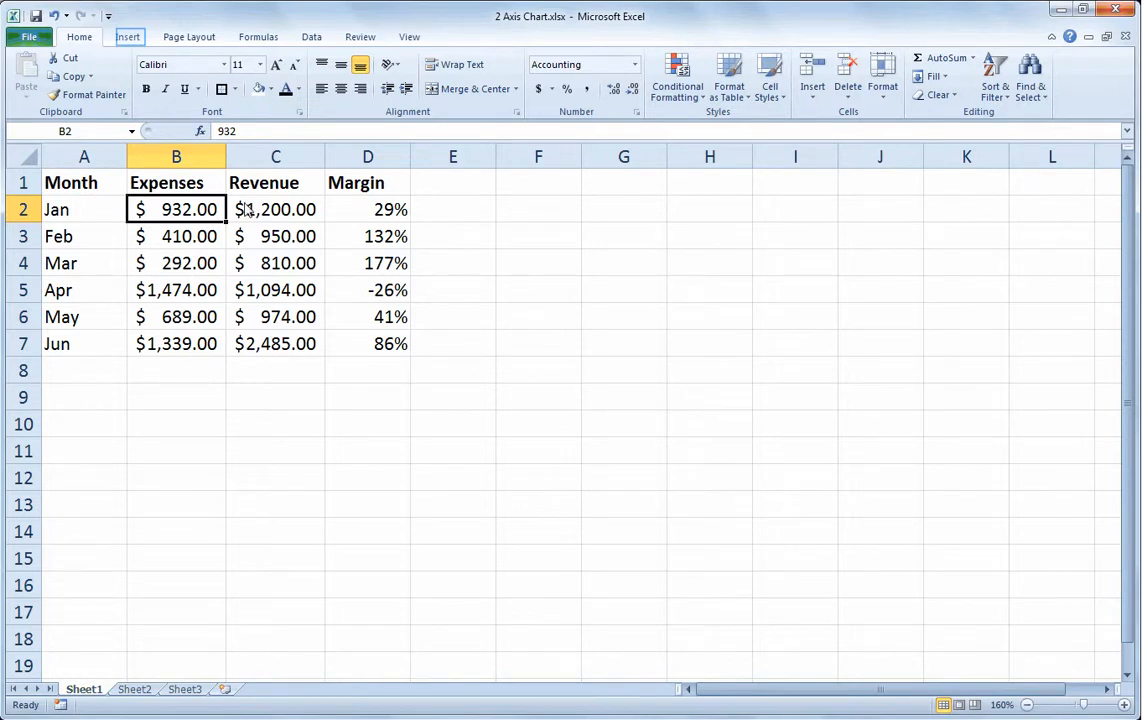
{"action": "left_click", "coordinate": [128, 38]}
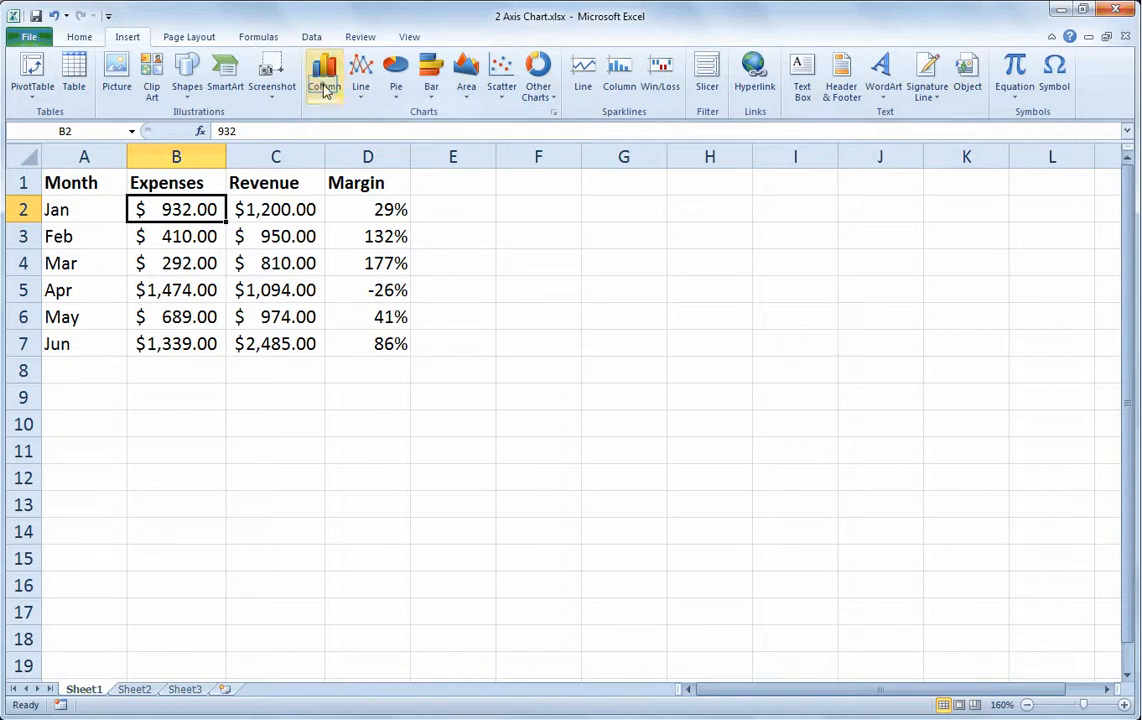
{"action": "left_click", "coordinate": [324, 88]}
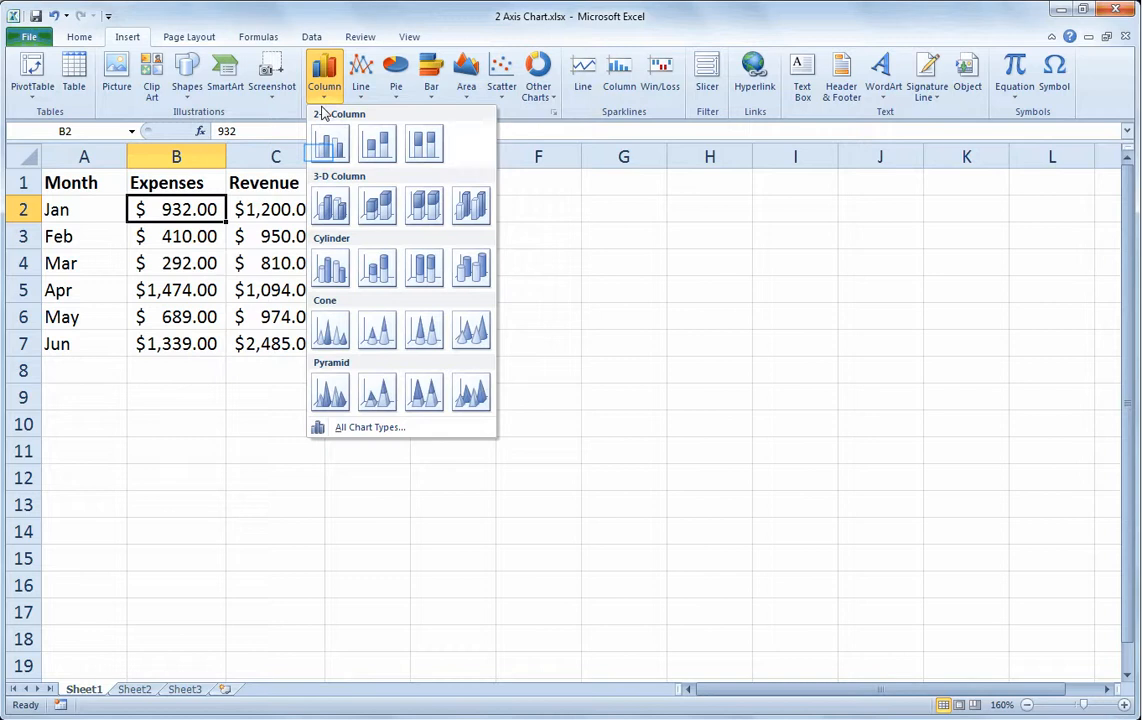
{"action": "left_click", "coordinate": [322, 150]}
{"action": "left_click_drag", "start_coordinate": [687, 249], "coordinate": [802, 205]}
{"action": "left_click_drag", "start_coordinate": [390, 585], "coordinate": [447, 586]}
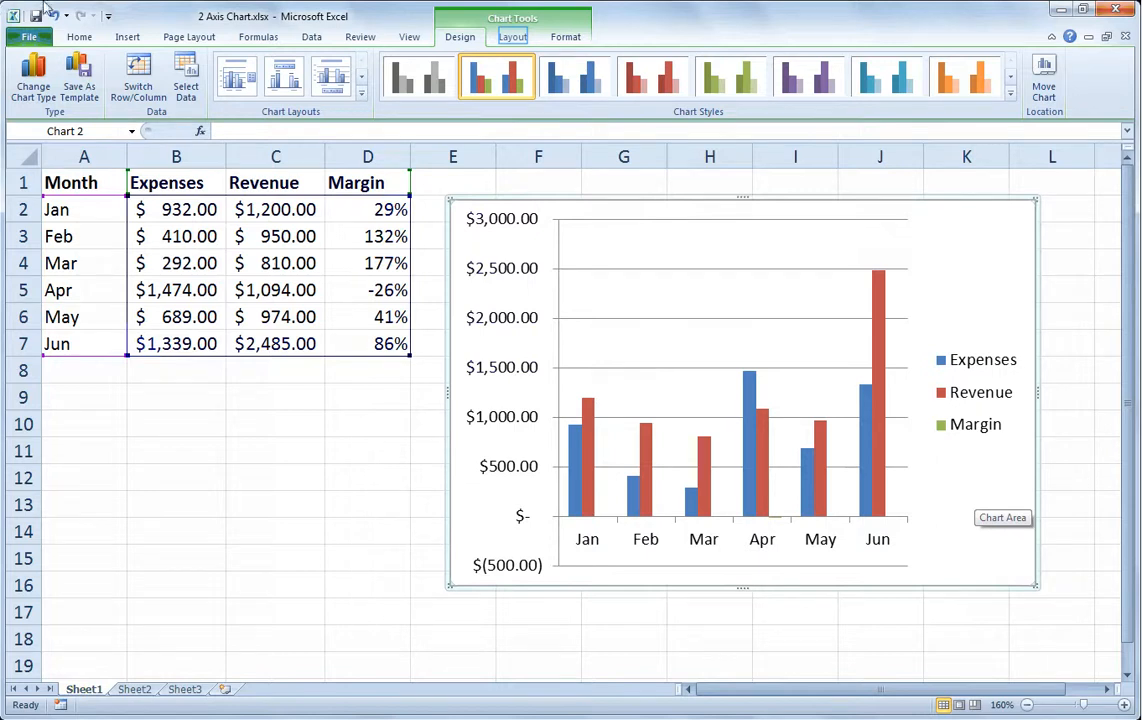
- Plot the chart's Margin series on the secondary axis
{"action": "left_click", "coordinate": [514, 38]}
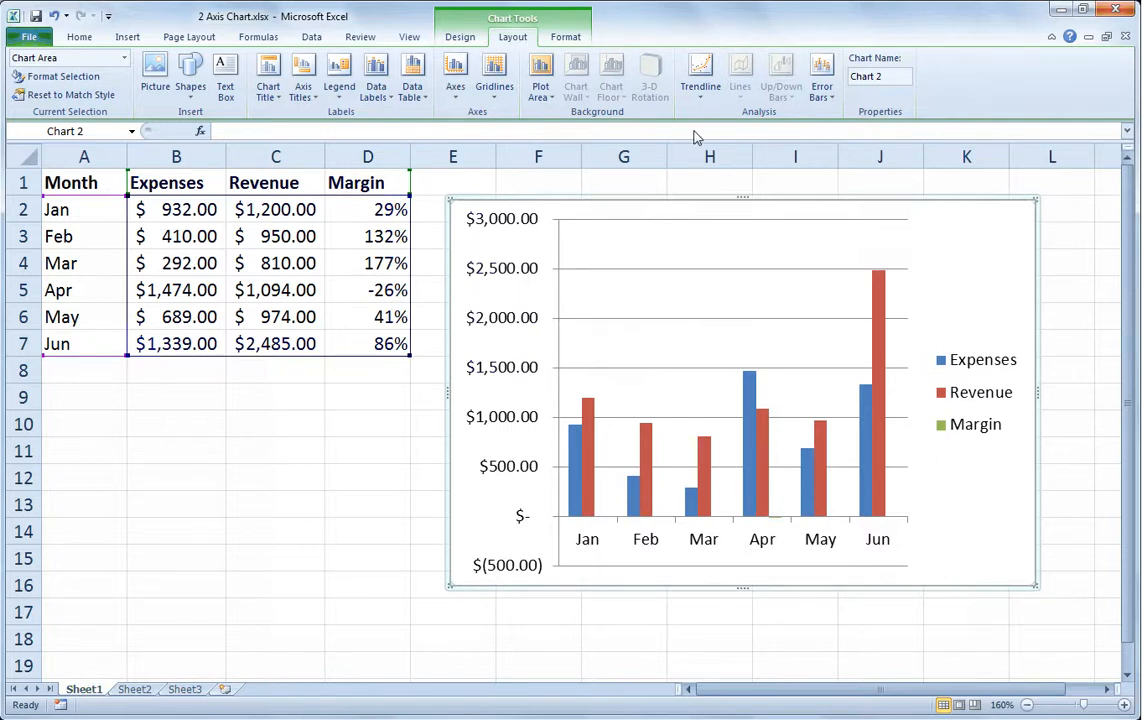
{"action": "left_click", "coordinate": [774, 518]}
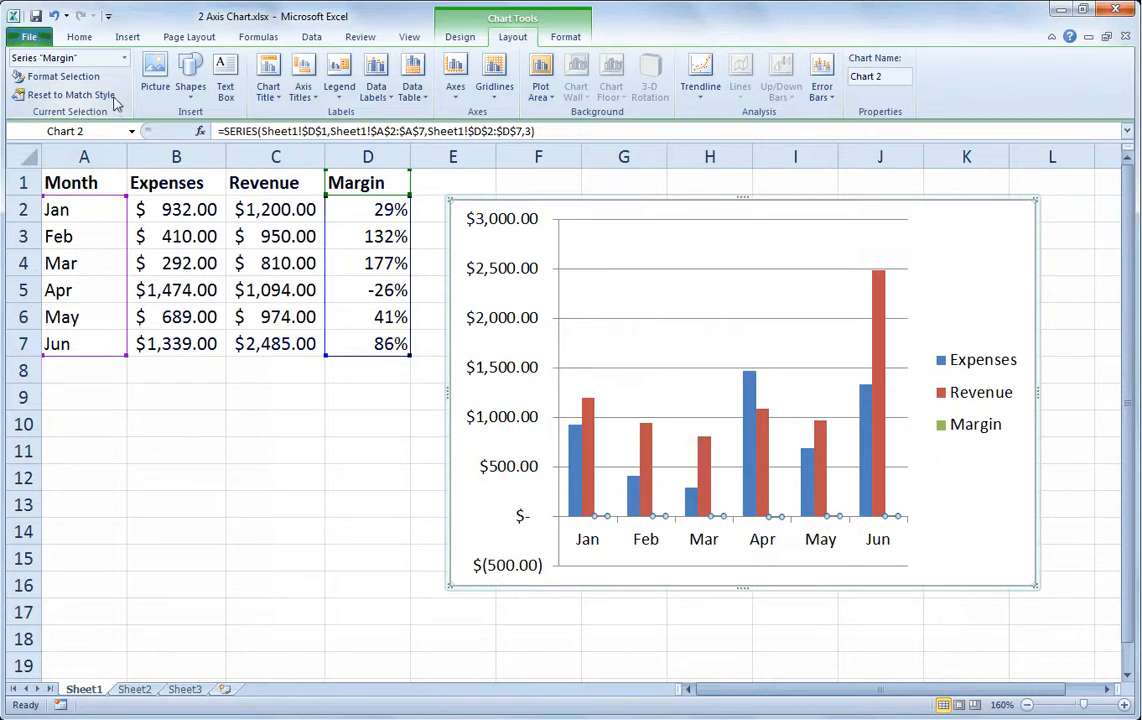
{"action": "left_click", "coordinate": [125, 60]}
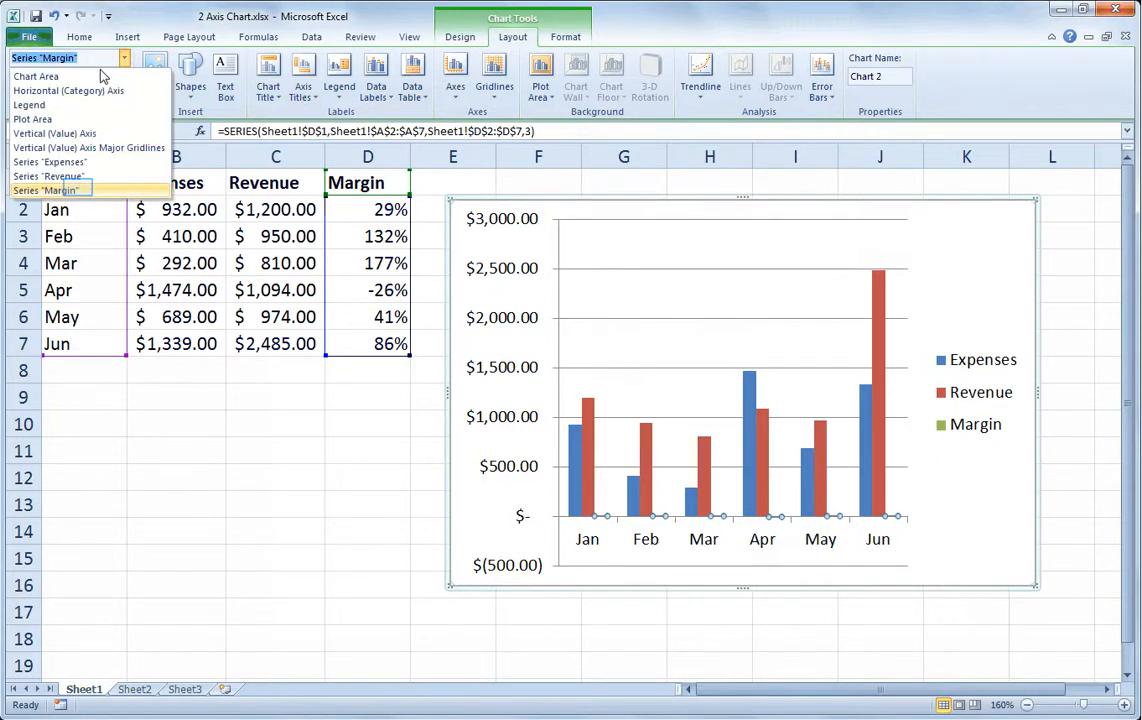
{"action": "left_click", "coordinate": [78, 189]}
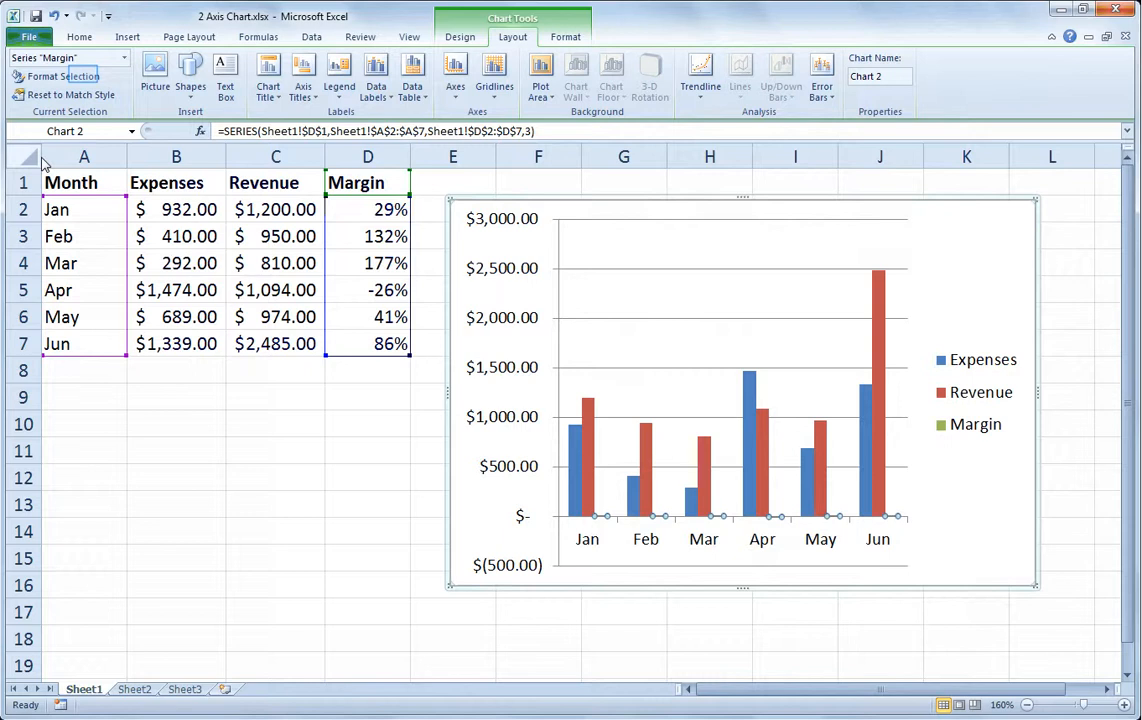
{"action": "left_click", "coordinate": [86, 79]}
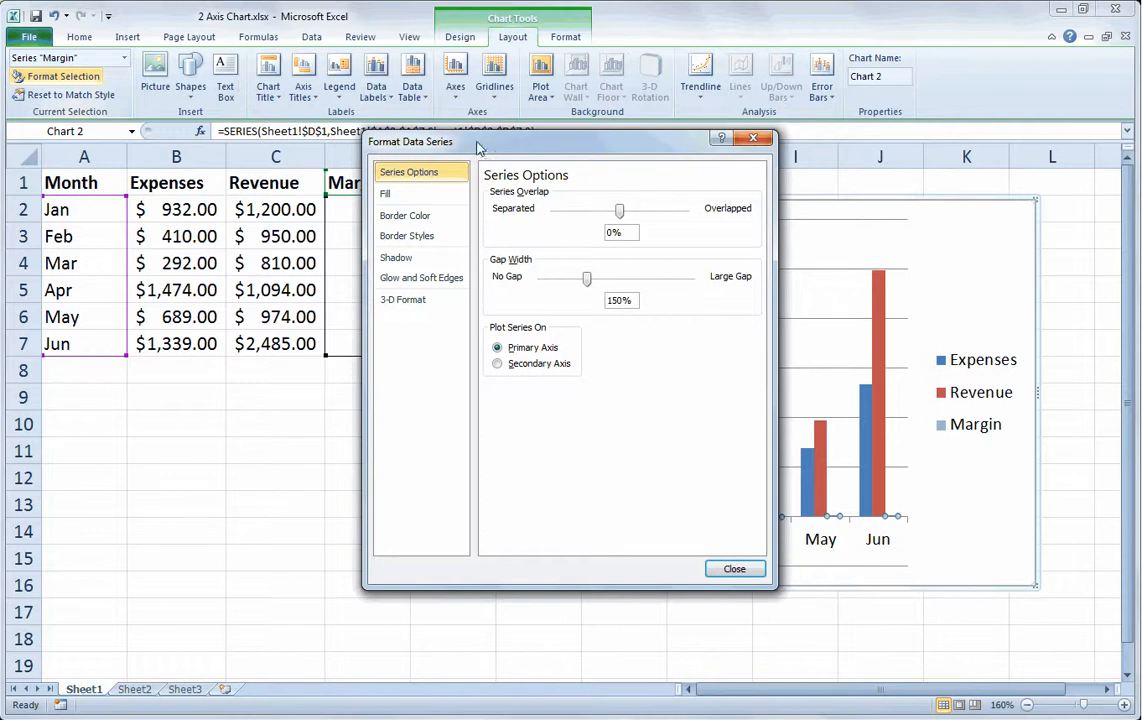
{"action": "left_click_drag", "start_coordinate": [440, 141], "coordinate": [128, 116]}
{"action": "left_click", "coordinate": [187, 334]}
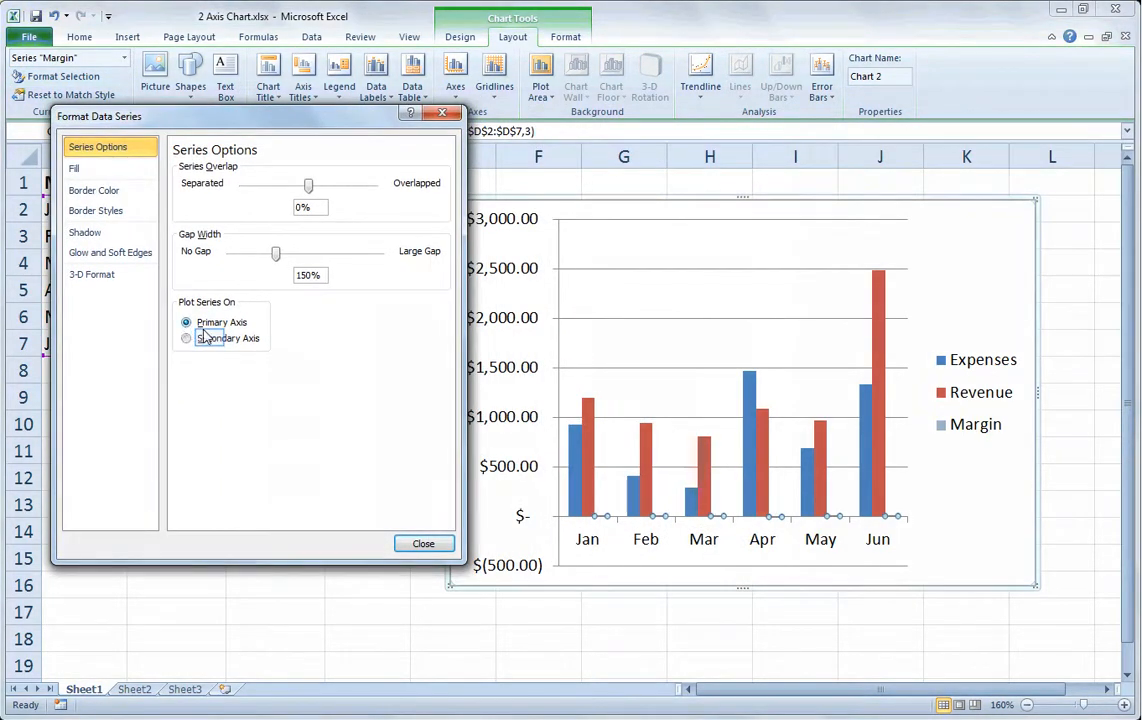
{"action": "left_click", "coordinate": [212, 344]}
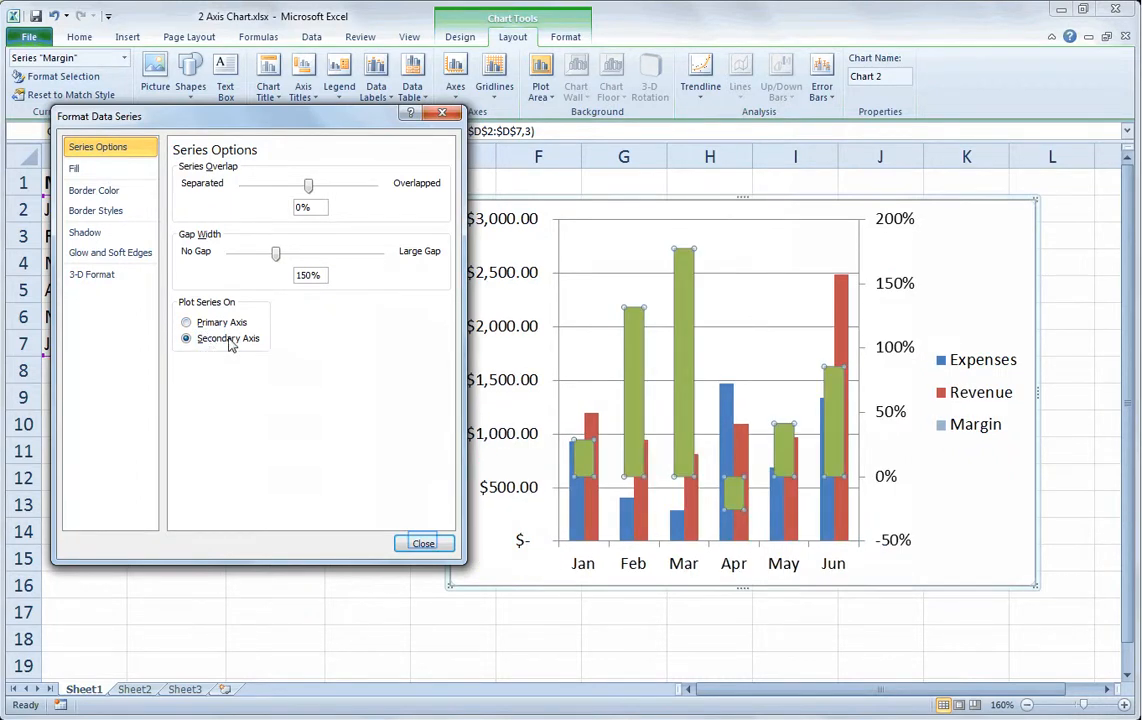
{"action": "left_click", "coordinate": [423, 543]}
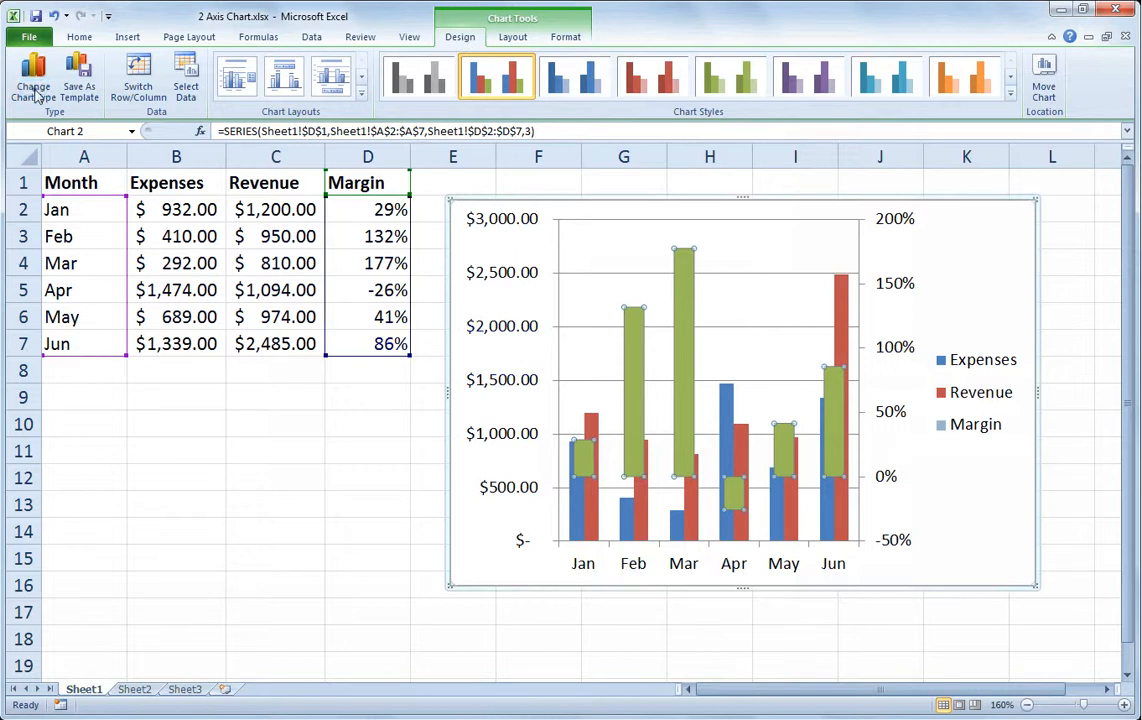
- Change the chart type of the Margin series to the basic Line type
{"action": "left_click", "coordinate": [35, 89]}
{"action": "left_click_drag", "start_coordinate": [323, 142], "coordinate": [196, 186]}
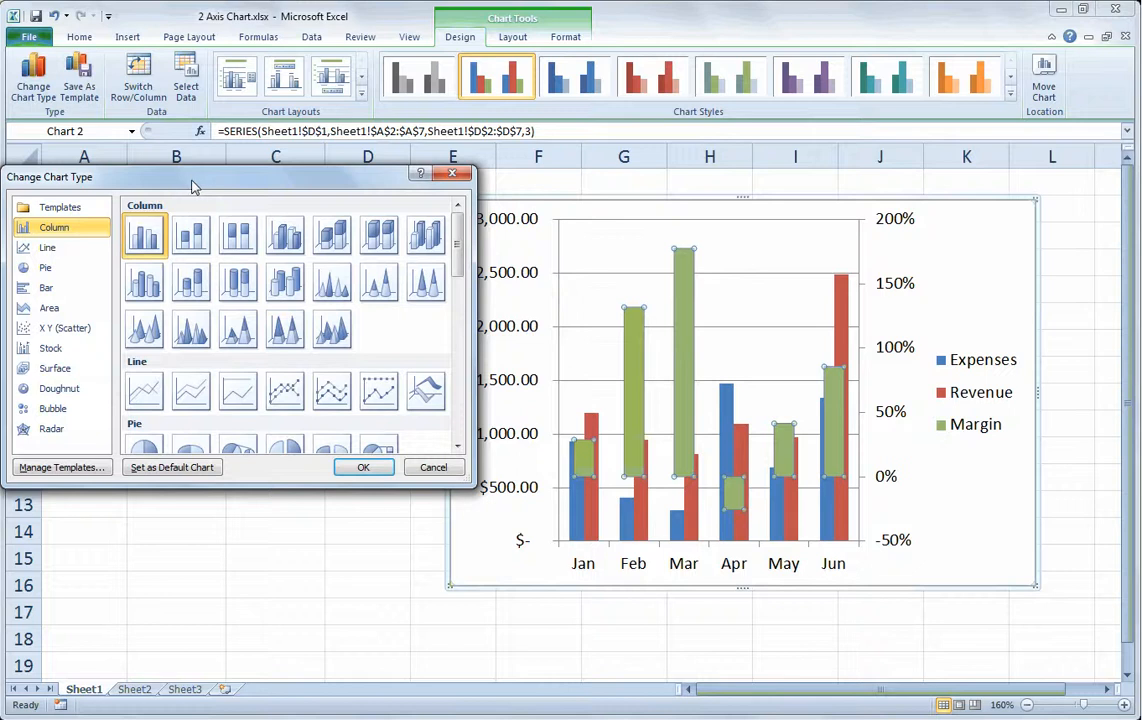
{"action": "left_click", "coordinate": [140, 393]}
{"action": "left_click", "coordinate": [345, 468]}
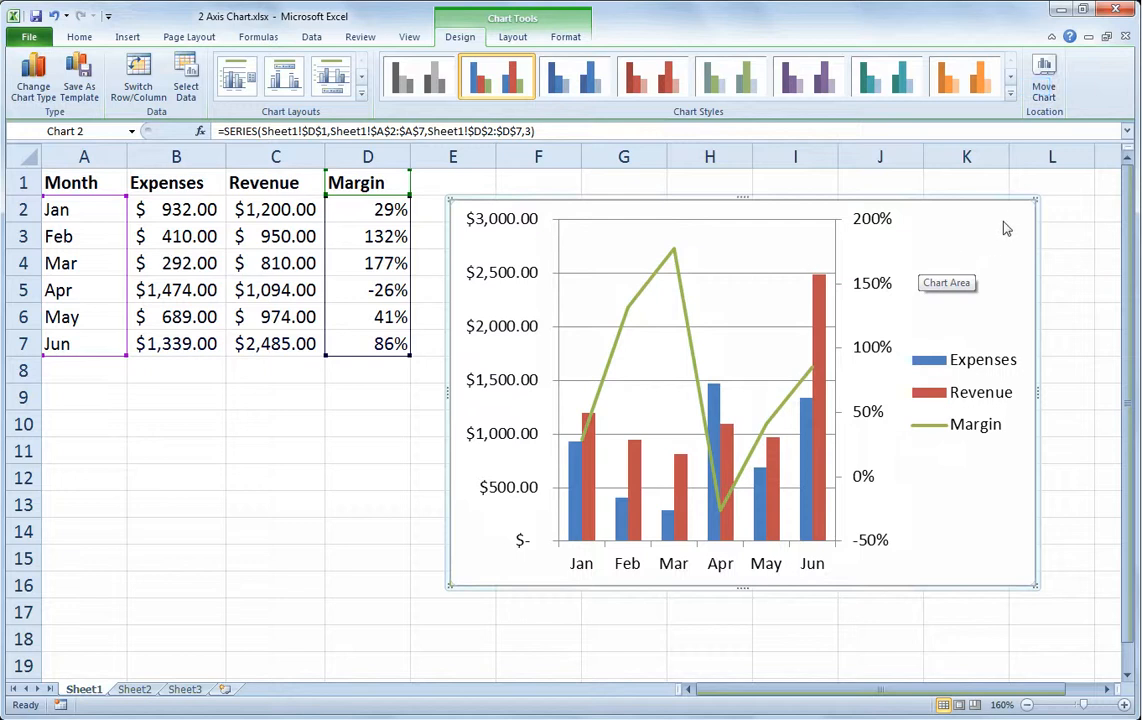
- Move the chart to a new sheet named "2 Axis Chart"
{"action": "left_click", "coordinate": [1040, 90]}
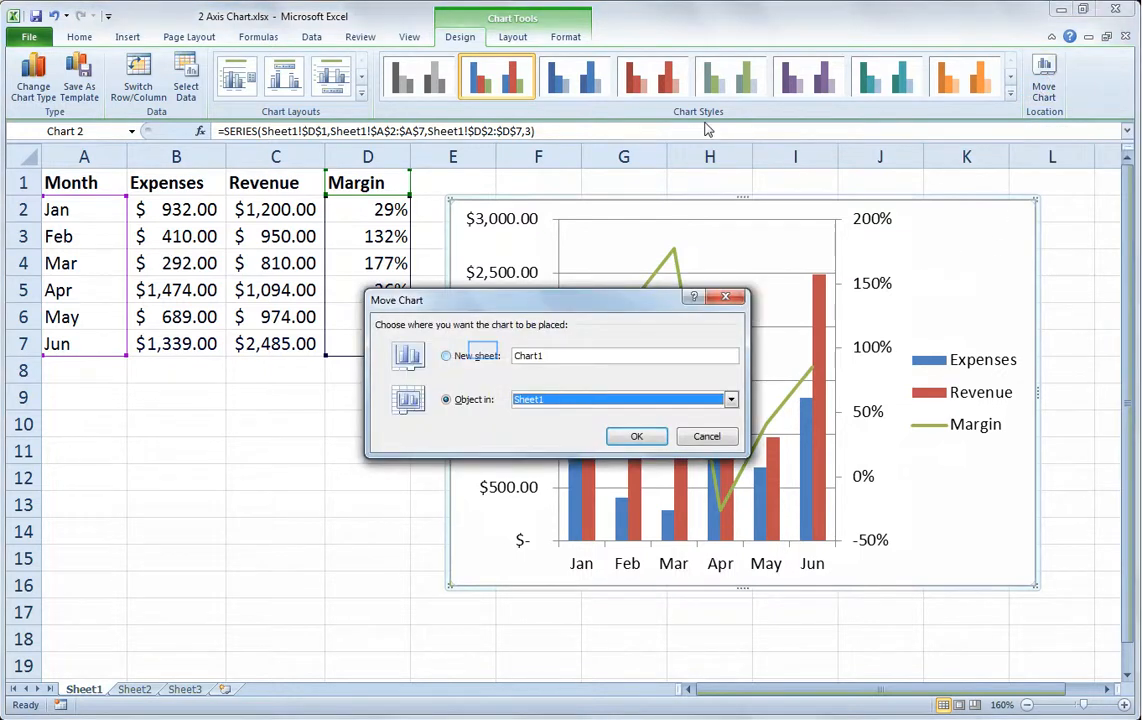
{"action": "left_click", "coordinate": [484, 356]}
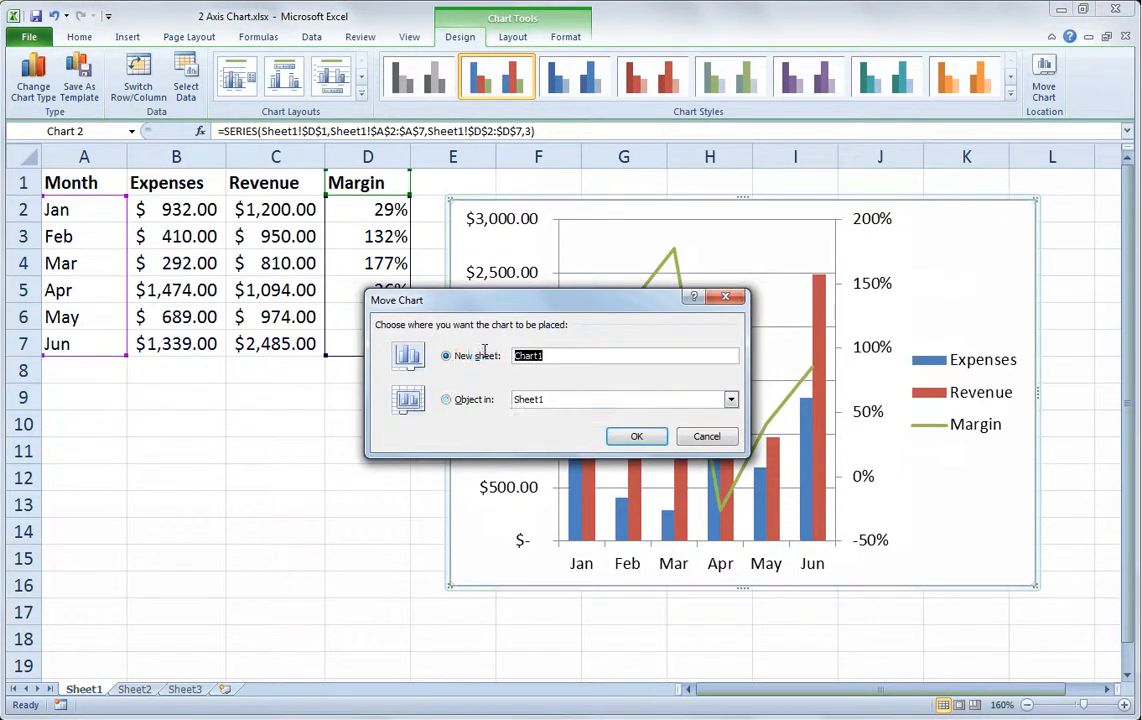
{"action": "type", "text": "2 Axis Chart"}
{"action": "left_click", "coordinate": [636, 435]}
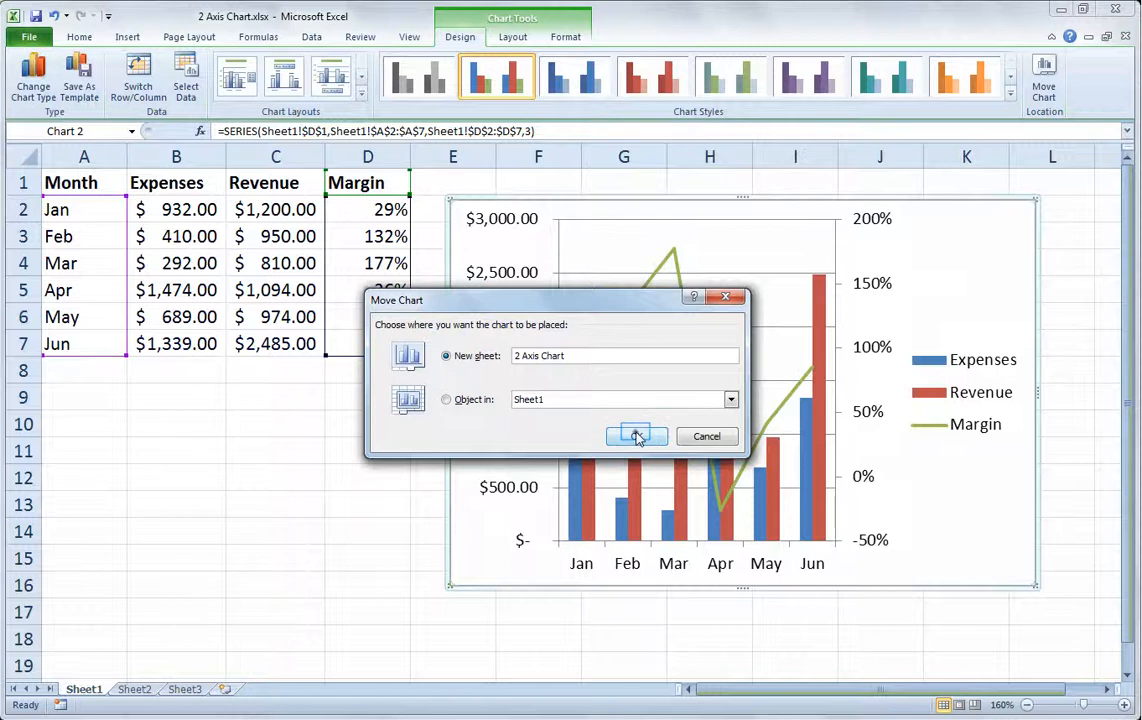